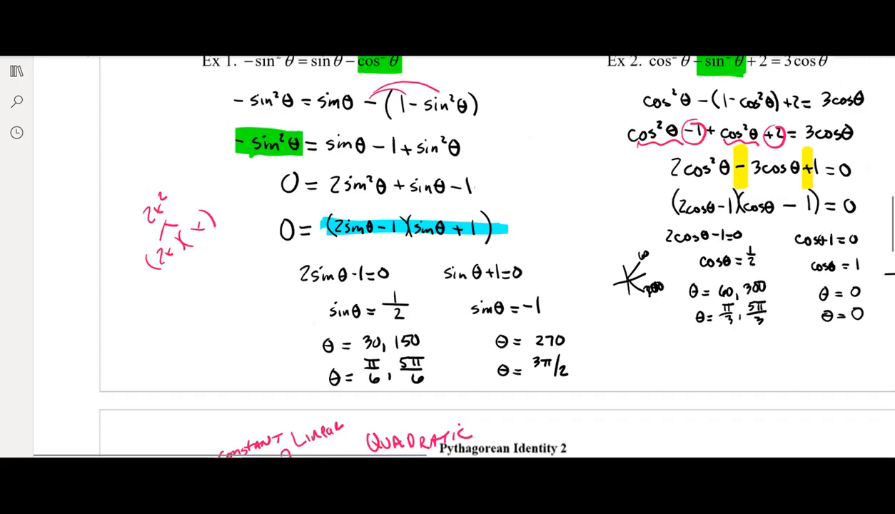
Append the squared exponent twice to the end of −sin²(x) on line 3.
{"action": "scroll", "coordinate": [464, 257], "scroll_direction": "right", "scroll_amount": 1}
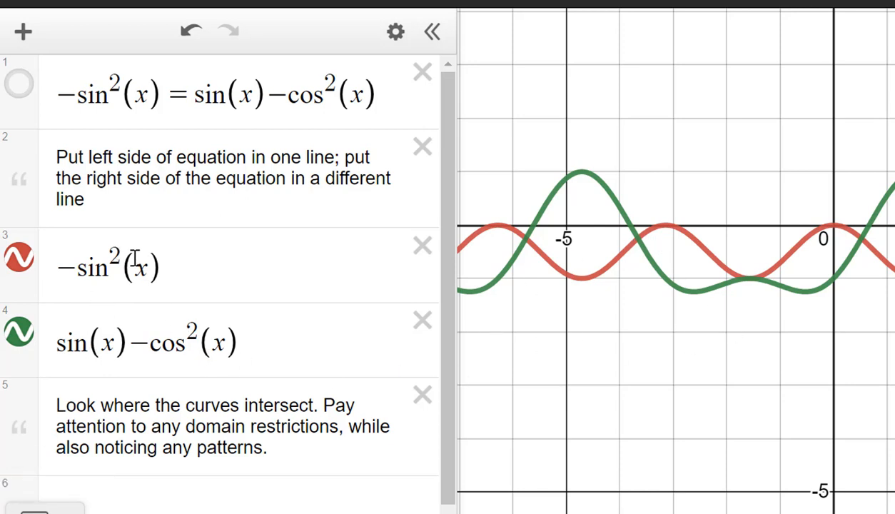
{"action": "left_click", "coordinate": [35, 509]}
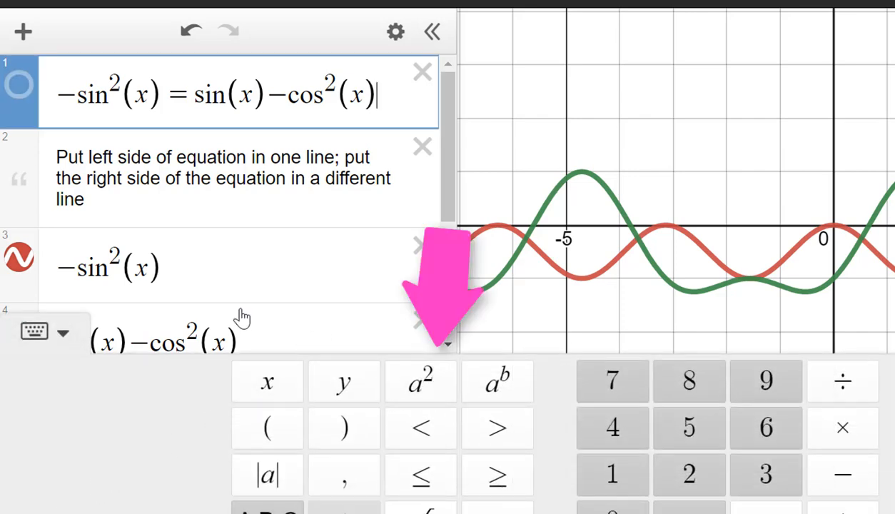
{"action": "left_click", "coordinate": [249, 277]}
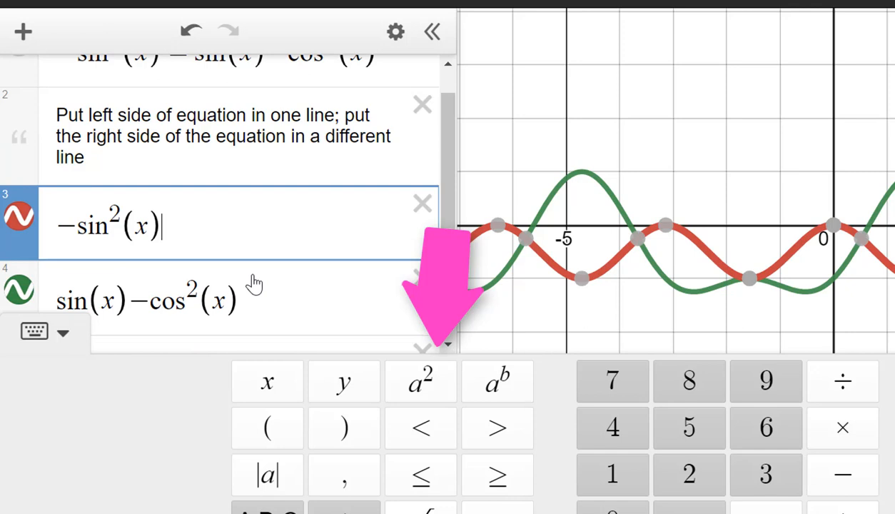
{"action": "left_click", "coordinate": [428, 389]}
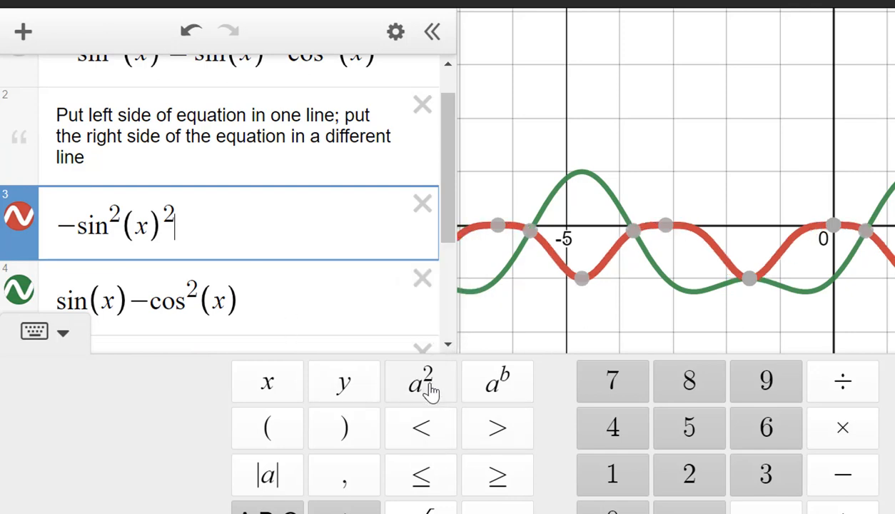
{"action": "left_click", "coordinate": [428, 389]}
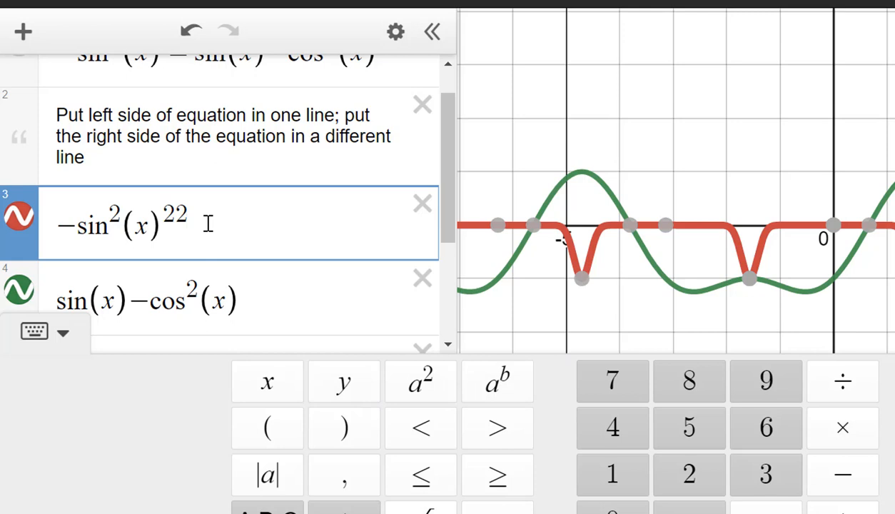
Remove the extra exponent from −sin²(x) on line 3 and hide the on-screen keypad.
{"action": "key", "text": "BackSpace"}
{"action": "key", "text": "BackSpace"}
{"action": "key", "text": "BackSpace"}
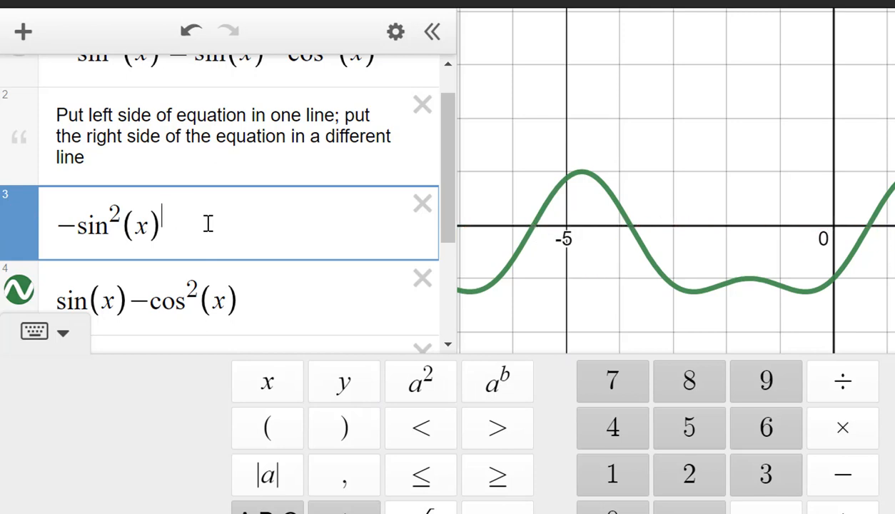
{"action": "left_click", "coordinate": [66, 337]}
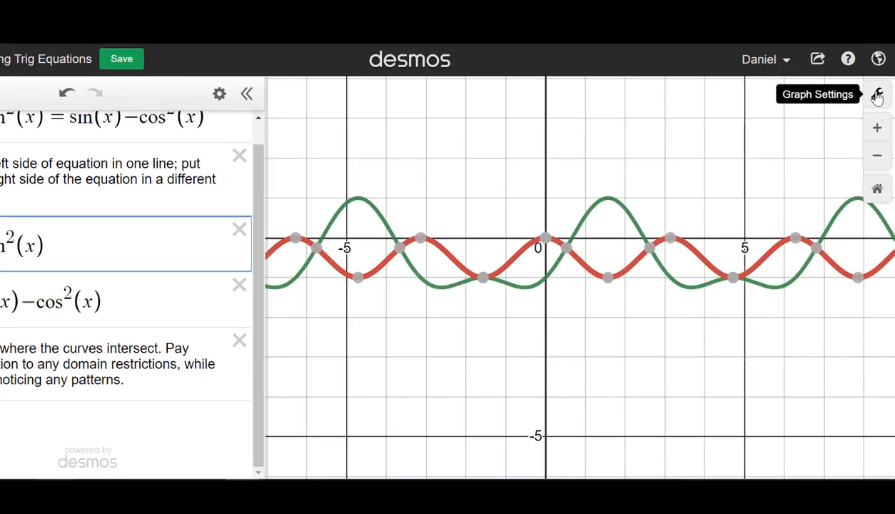
Try the small display size in the graph settings and return to the large size.
{"action": "left_click", "coordinate": [868, 107]}
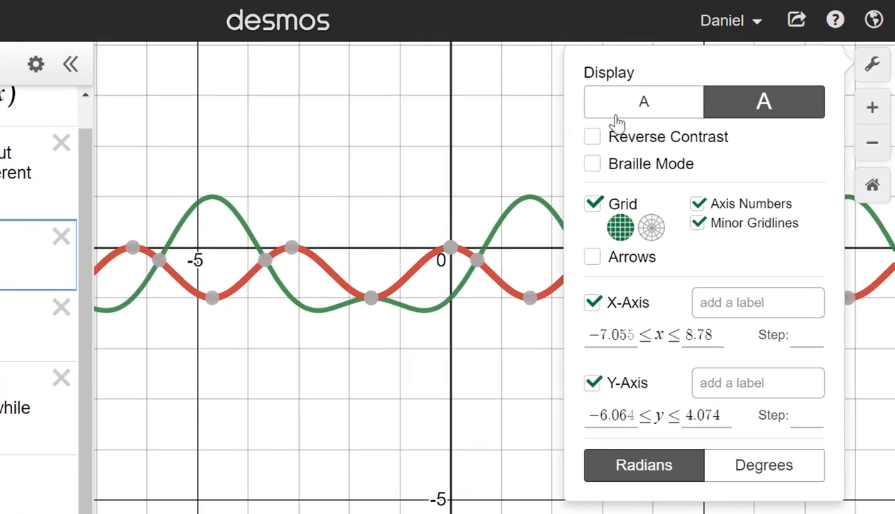
{"action": "left_click", "coordinate": [641, 106]}
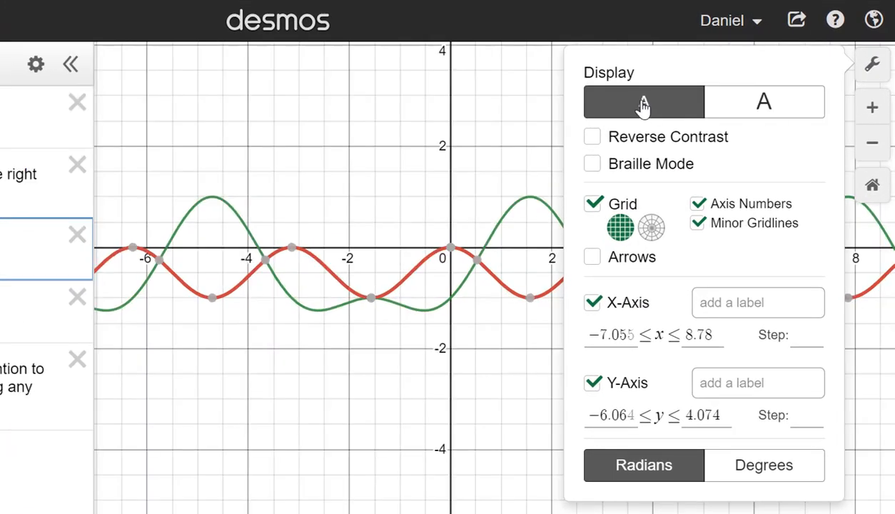
{"action": "left_click", "coordinate": [771, 105]}
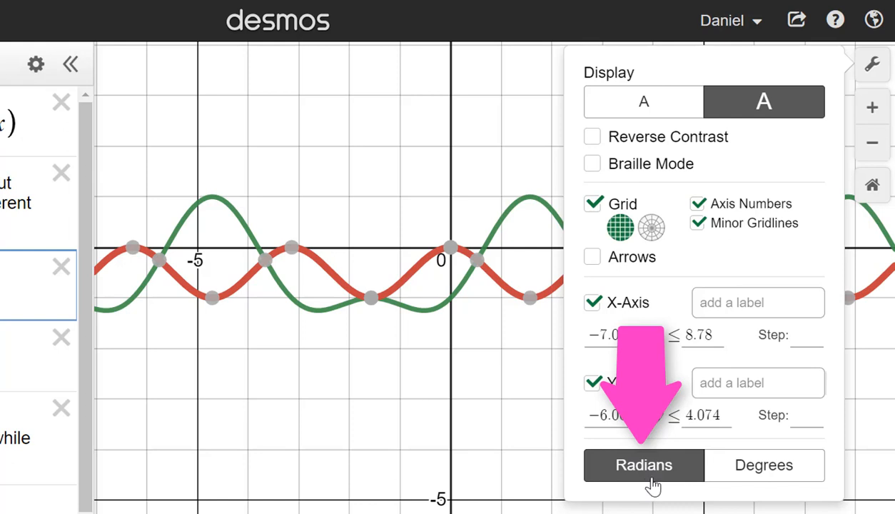
Try degrees as the graph's angle unit, return to radians, and close the graph settings.
{"action": "left_click", "coordinate": [778, 477]}
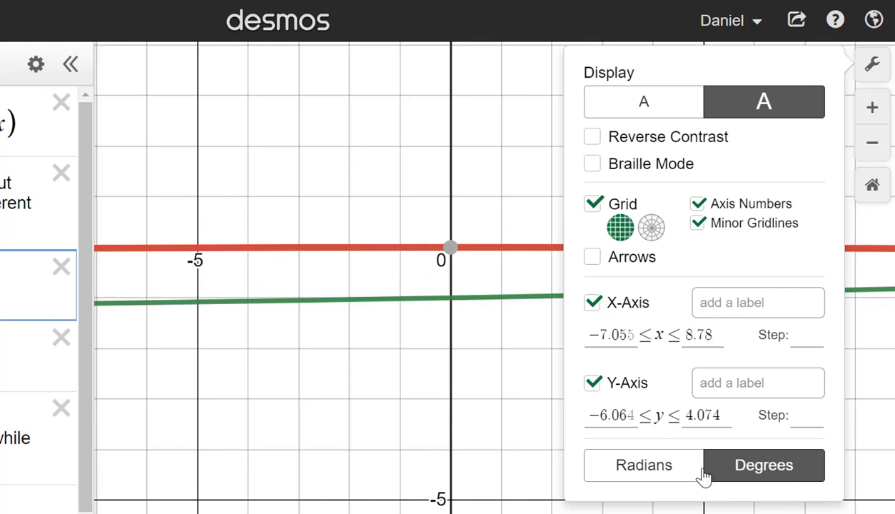
{"action": "left_click", "coordinate": [642, 476]}
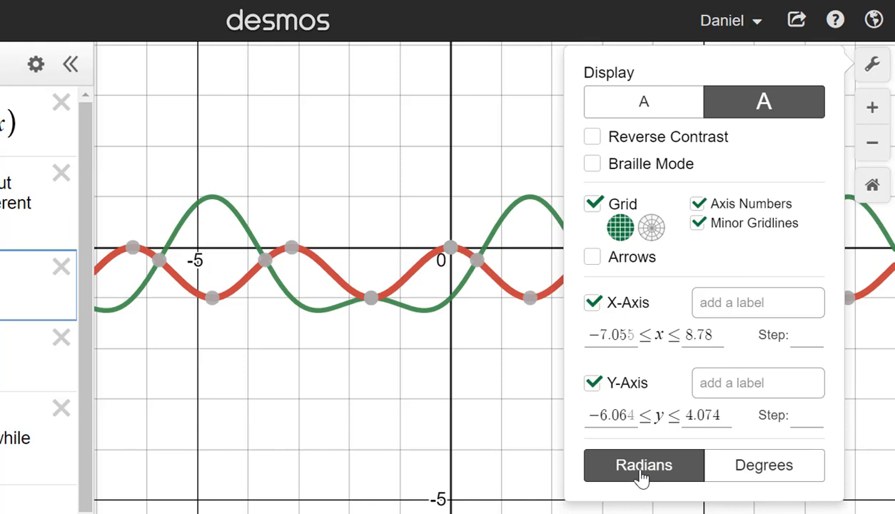
{"action": "left_click", "coordinate": [213, 355]}
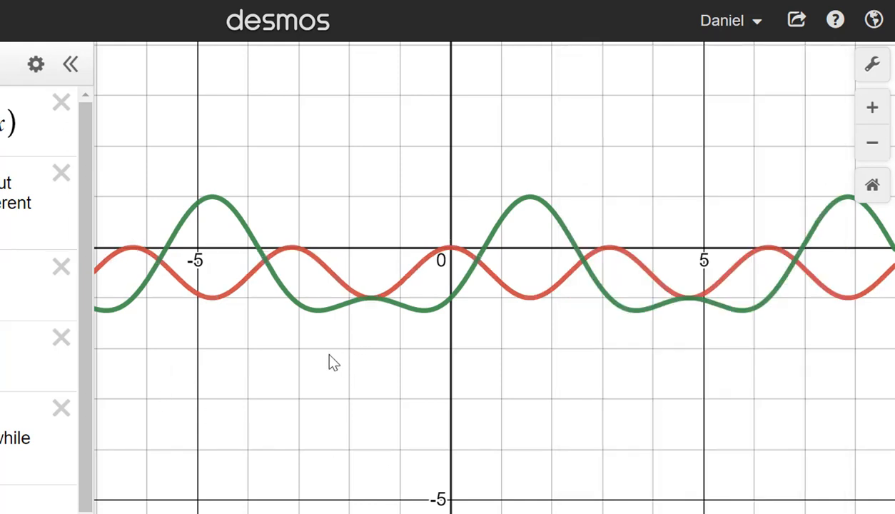
Label the curves' intersection just right of x = −4, and show and hide the coordinates of the green curve's first two peaks.
{"action": "left_click", "coordinate": [265, 266]}
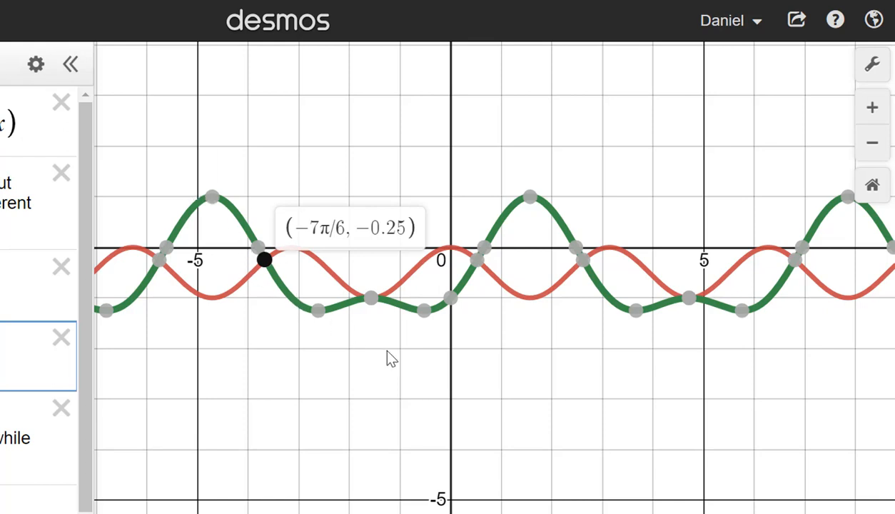
{"action": "left_click", "coordinate": [212, 198]}
{"action": "left_click", "coordinate": [530, 199]}
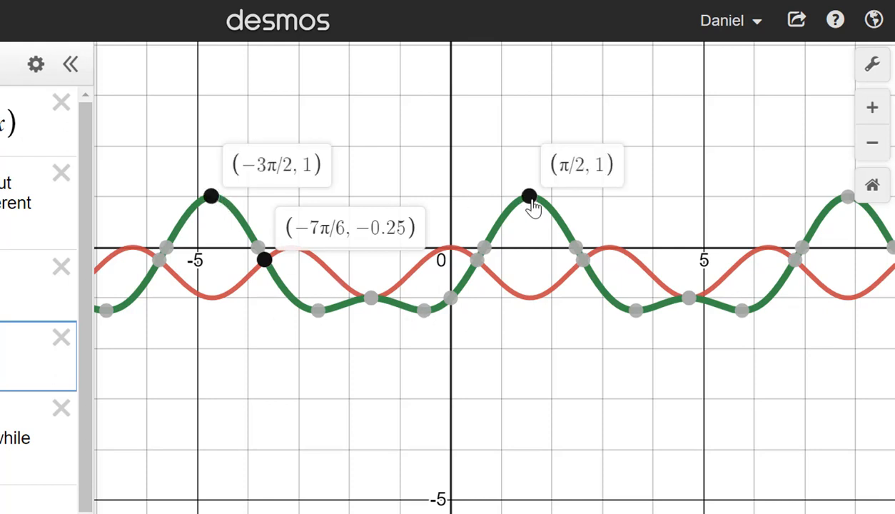
{"action": "left_click", "coordinate": [530, 199]}
{"action": "left_click", "coordinate": [213, 199]}
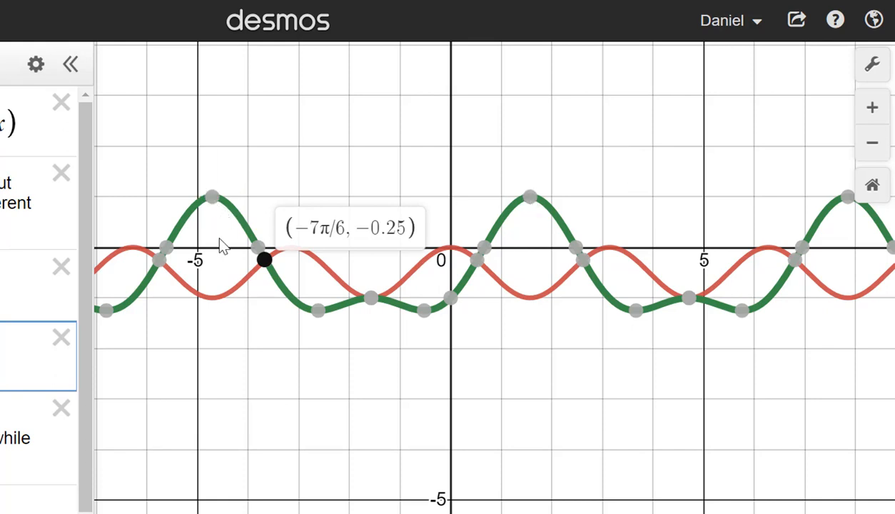
Show the coordinates of the green curve's four low points between x = −3 and x = 6.
{"action": "left_click", "coordinate": [317, 311]}
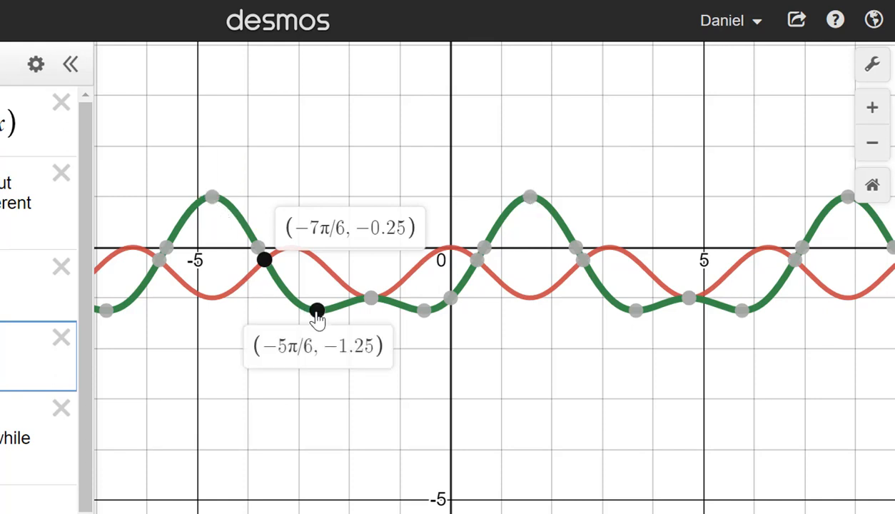
{"action": "left_click", "coordinate": [425, 312]}
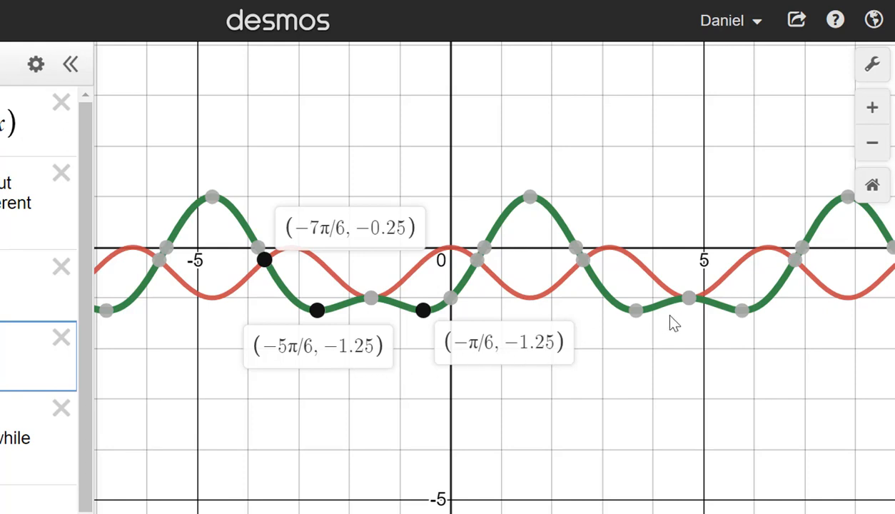
{"action": "left_click", "coordinate": [635, 312]}
{"action": "left_click", "coordinate": [742, 311]}
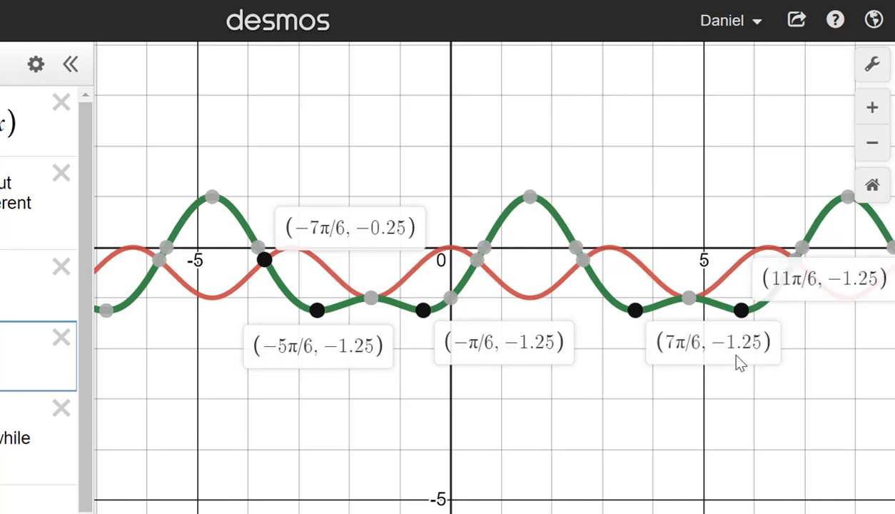
Show the coordinates of the green curve's three peaks, and clear all the point labels.
{"action": "left_click", "coordinate": [211, 199]}
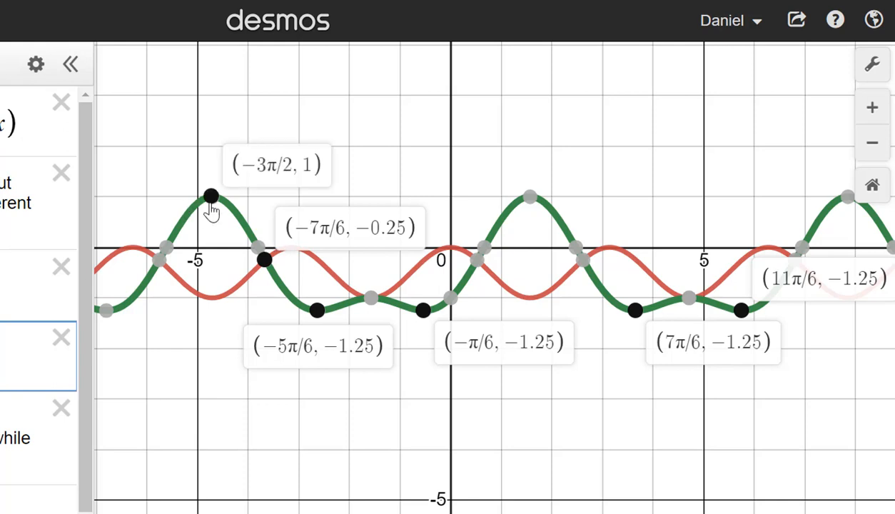
{"action": "left_click", "coordinate": [529, 197]}
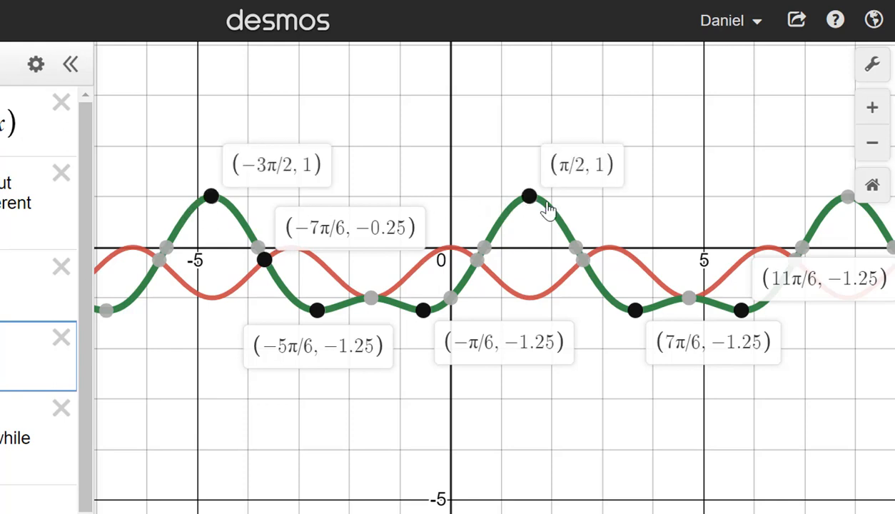
{"action": "left_click", "coordinate": [847, 198]}
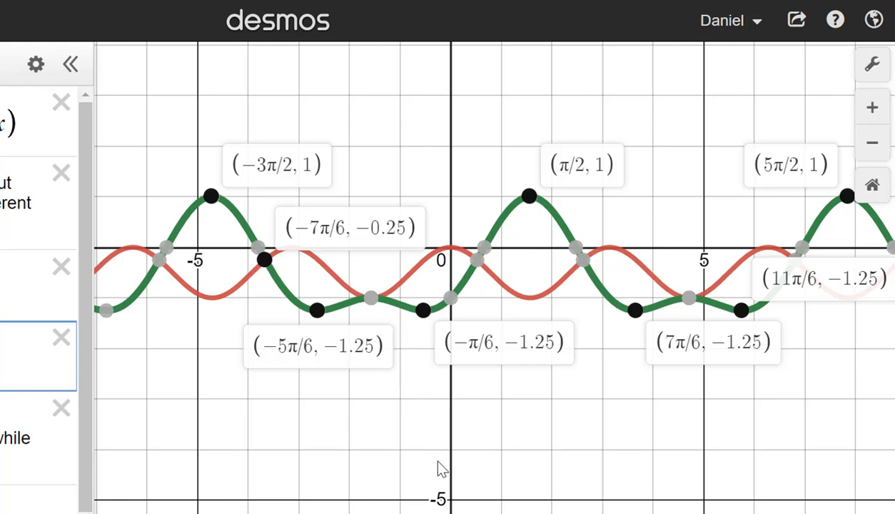
{"action": "left_click", "coordinate": [219, 404]}
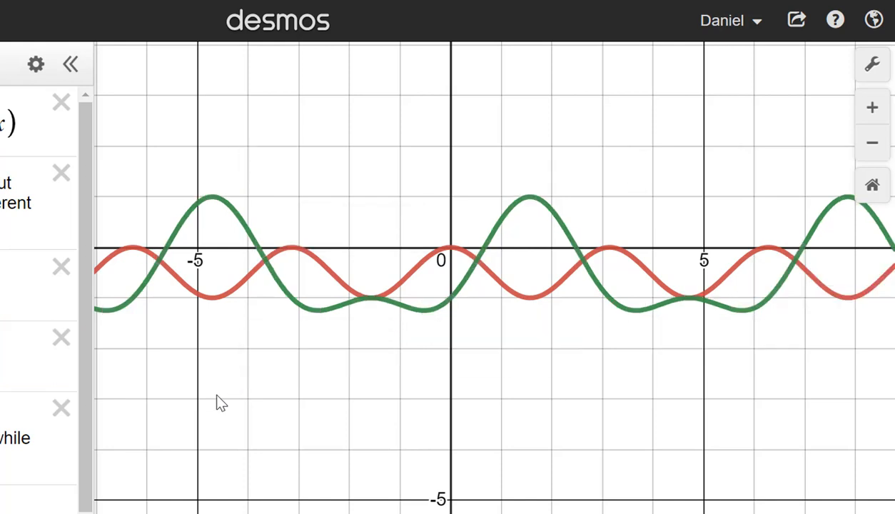
Check the intersection just right of x = −4 and five of the green curve's x-intercepts, clearing the labels after each check.
{"action": "left_click", "coordinate": [264, 259]}
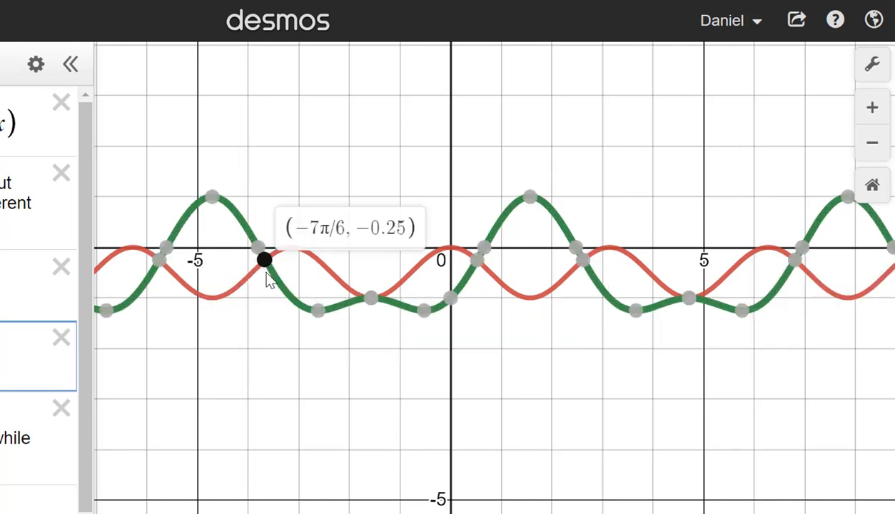
{"action": "left_click", "coordinate": [242, 352]}
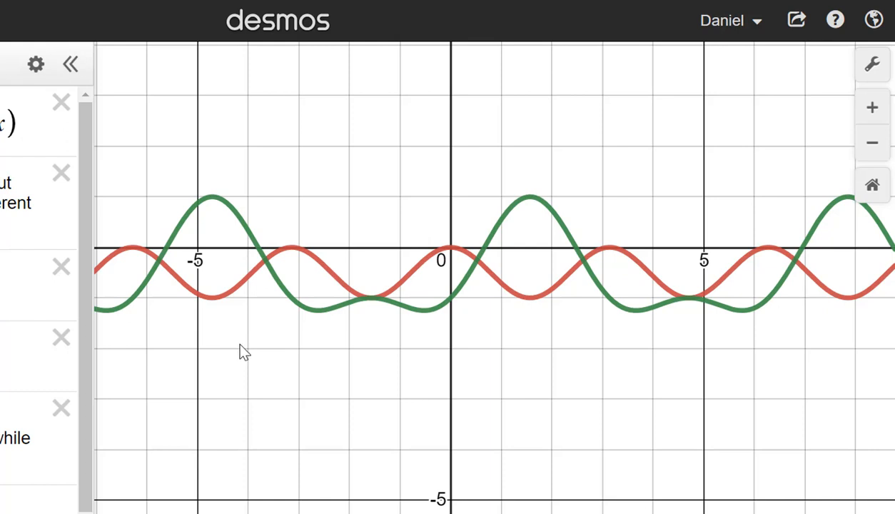
{"action": "left_click", "coordinate": [184, 241]}
{"action": "left_click", "coordinate": [167, 250]}
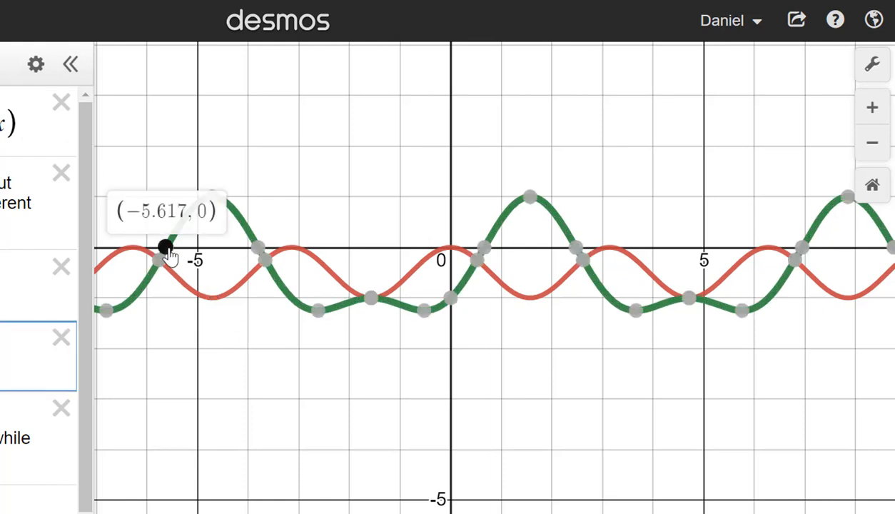
{"action": "left_click", "coordinate": [257, 248]}
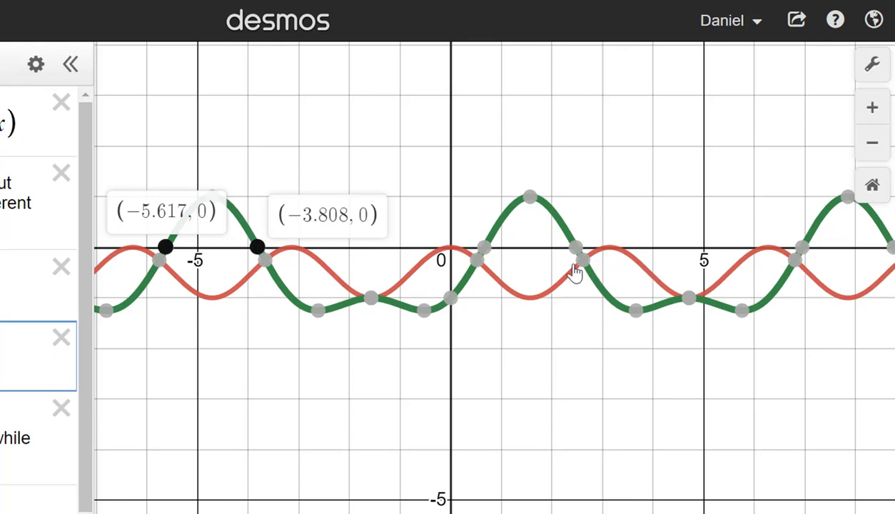
{"action": "left_click", "coordinate": [484, 249]}
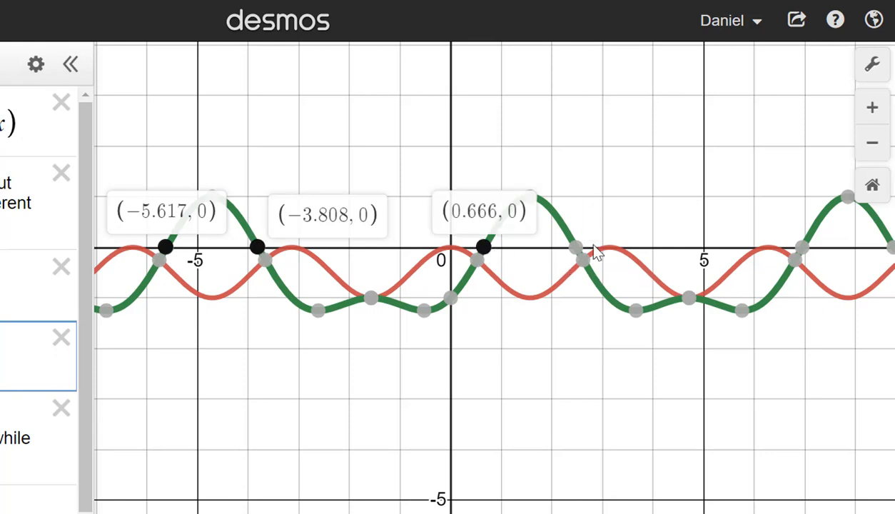
{"action": "left_click", "coordinate": [575, 249]}
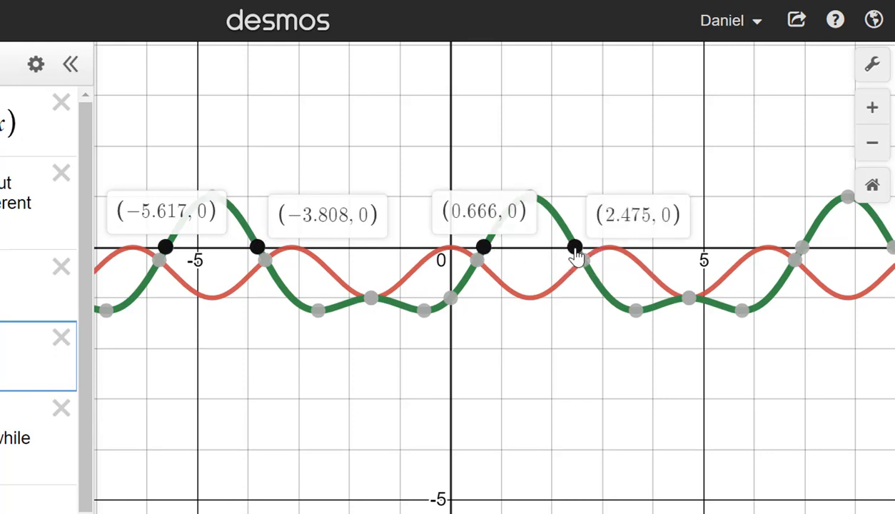
{"action": "left_click", "coordinate": [802, 249]}
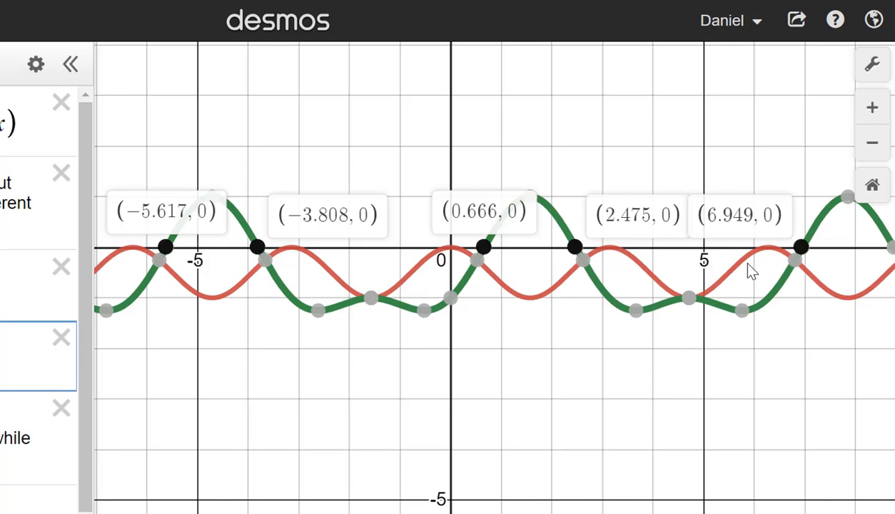
{"action": "left_click", "coordinate": [351, 412]}
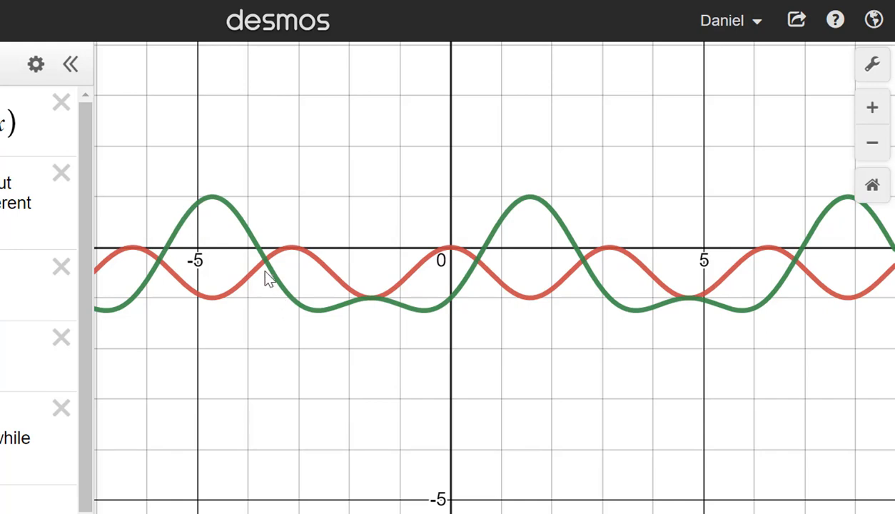
Label the five intersections of the red and green curves that lie just below the x-axis.
{"action": "left_click", "coordinate": [293, 300]}
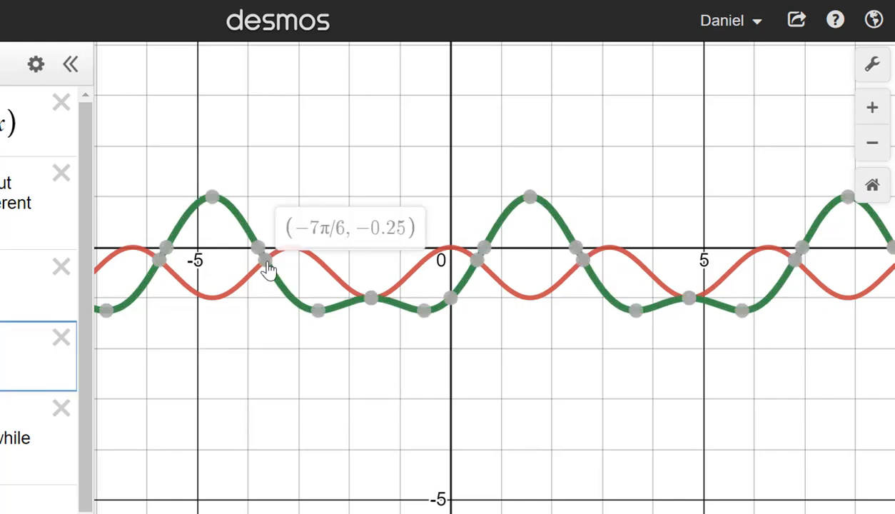
{"action": "left_click", "coordinate": [265, 268]}
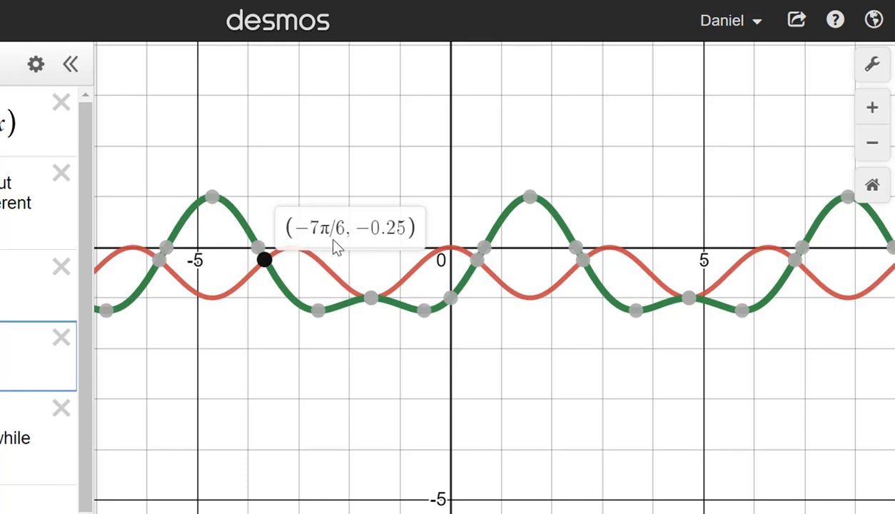
{"action": "left_click", "coordinate": [477, 262]}
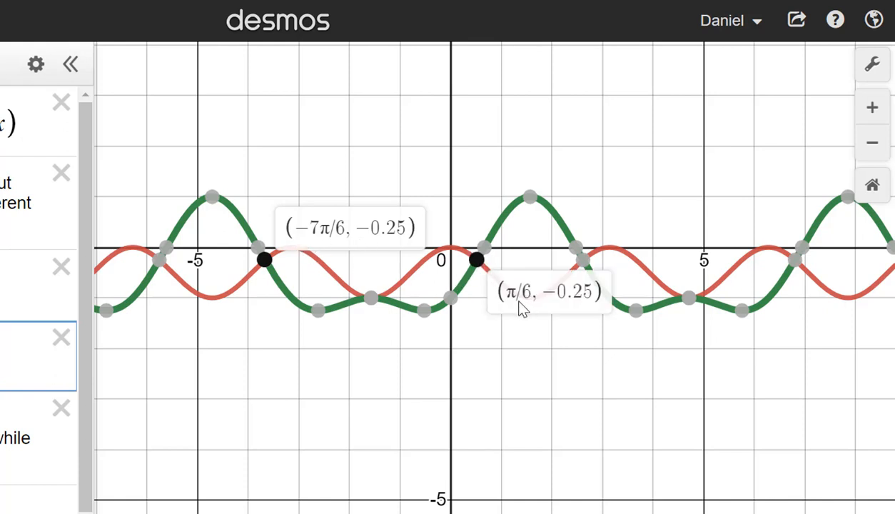
{"action": "left_click", "coordinate": [583, 262]}
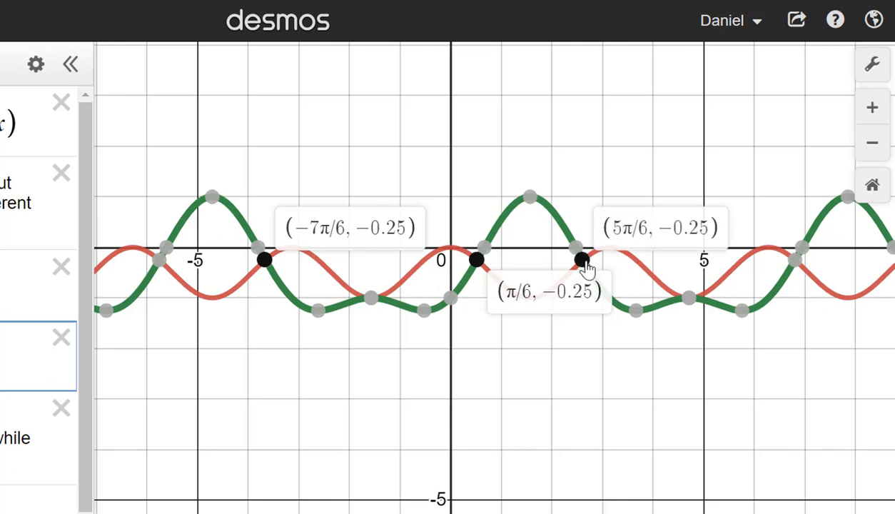
{"action": "left_click", "coordinate": [795, 260]}
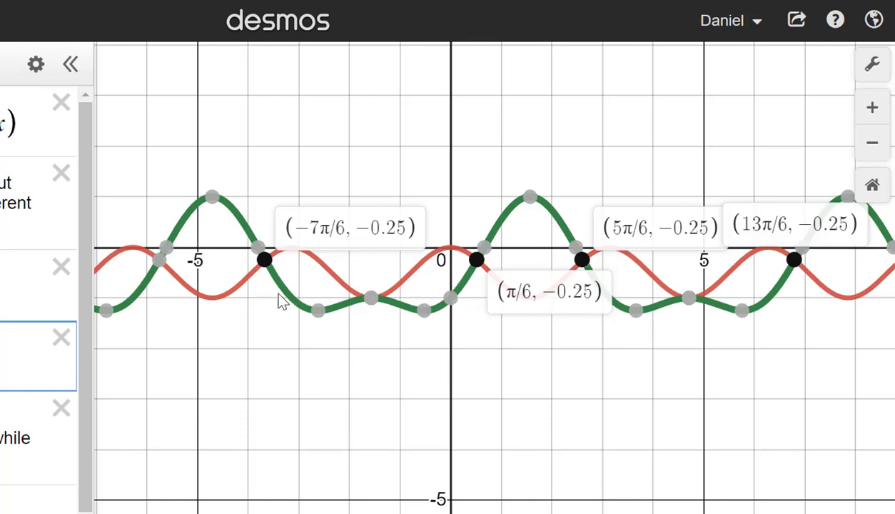
{"action": "left_click", "coordinate": [157, 261]}
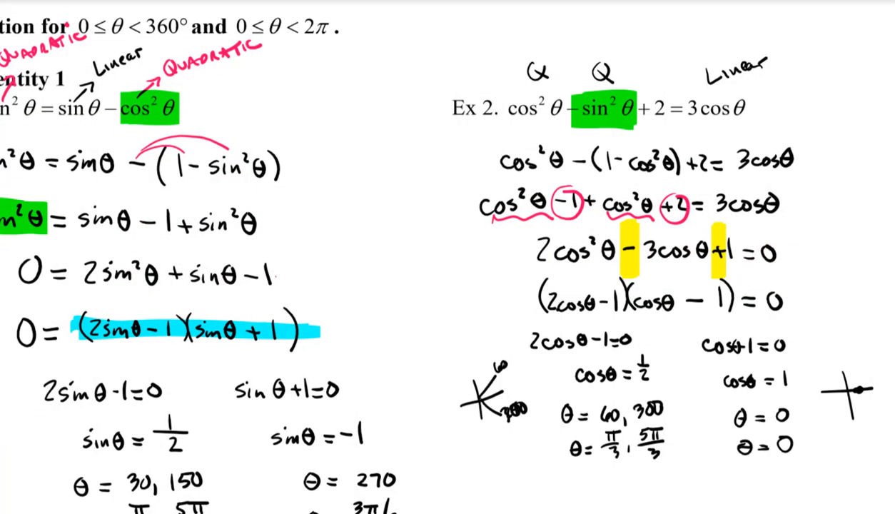
Review the handwritten solutions in the notes and label the point just left of x = 5 where the two curves touch.
{"action": "scroll", "coordinate": [133, 440], "scroll_direction": "down", "scroll_amount": 3}
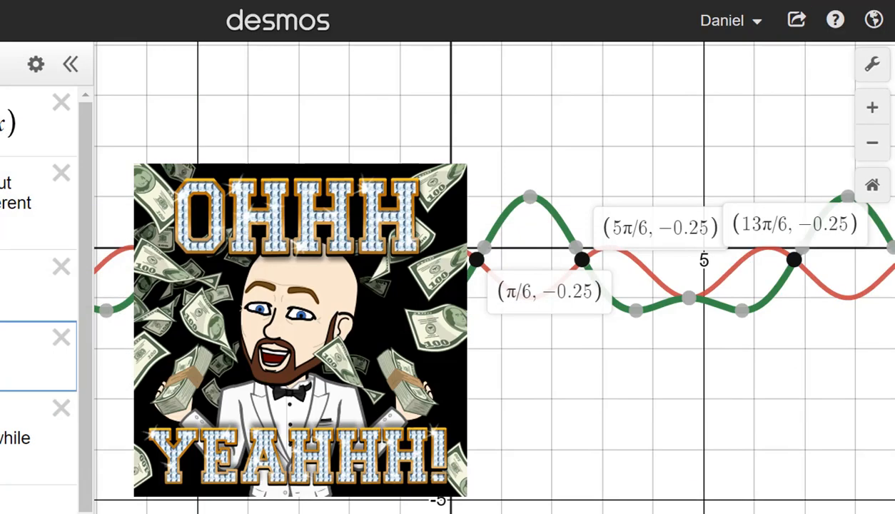
{"action": "mouse_move", "coordinate": [688, 305]}
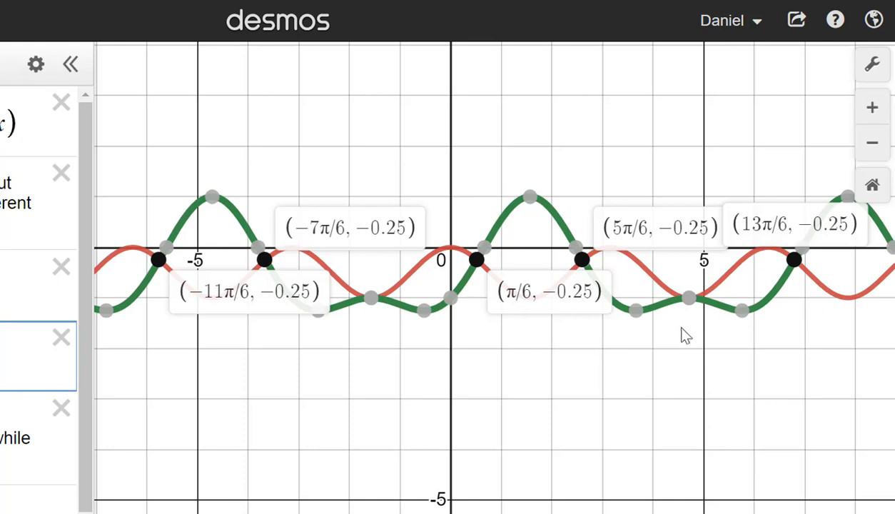
{"action": "left_click", "coordinate": [686, 299]}
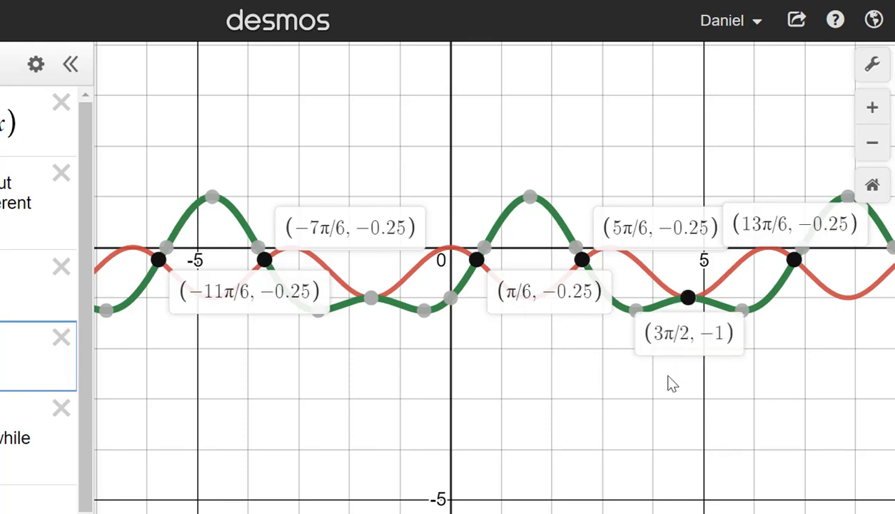